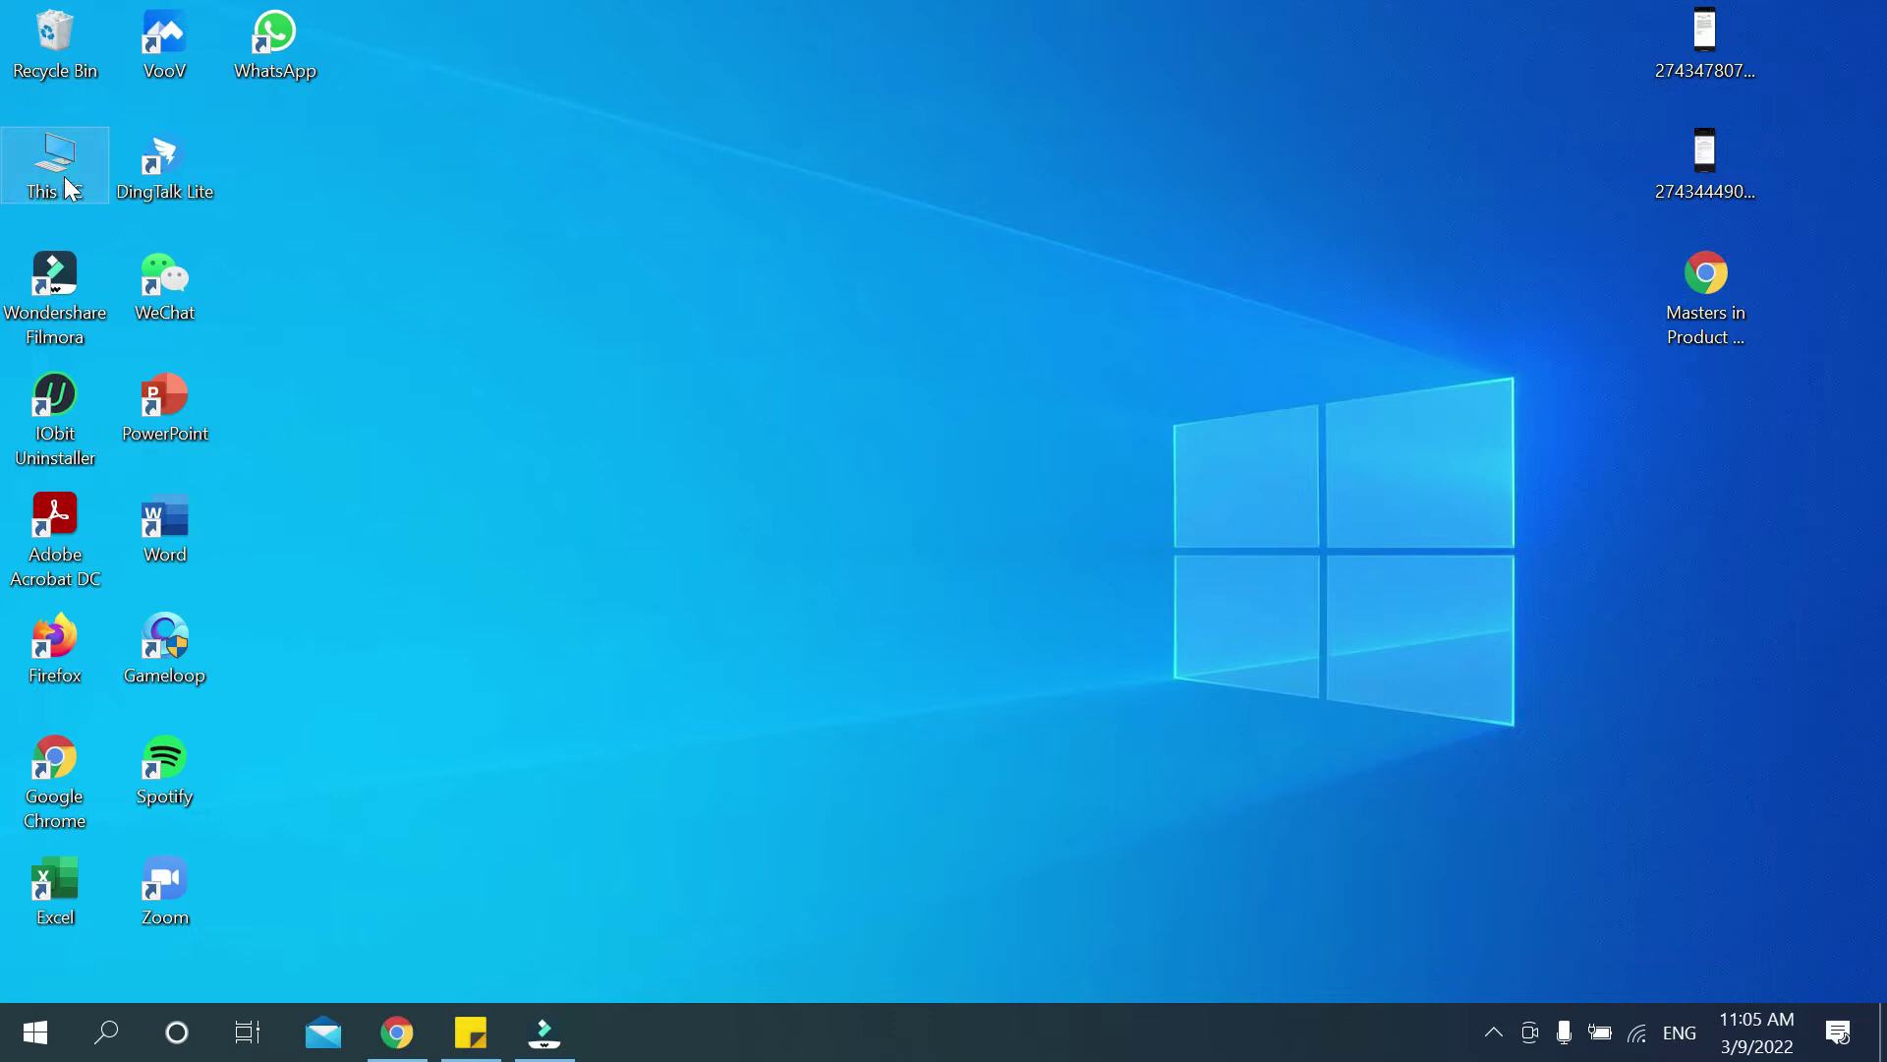
# Open This PC and bring up its system properties from the quick access toolbar.
pyautogui.doubleClick(63, 175)
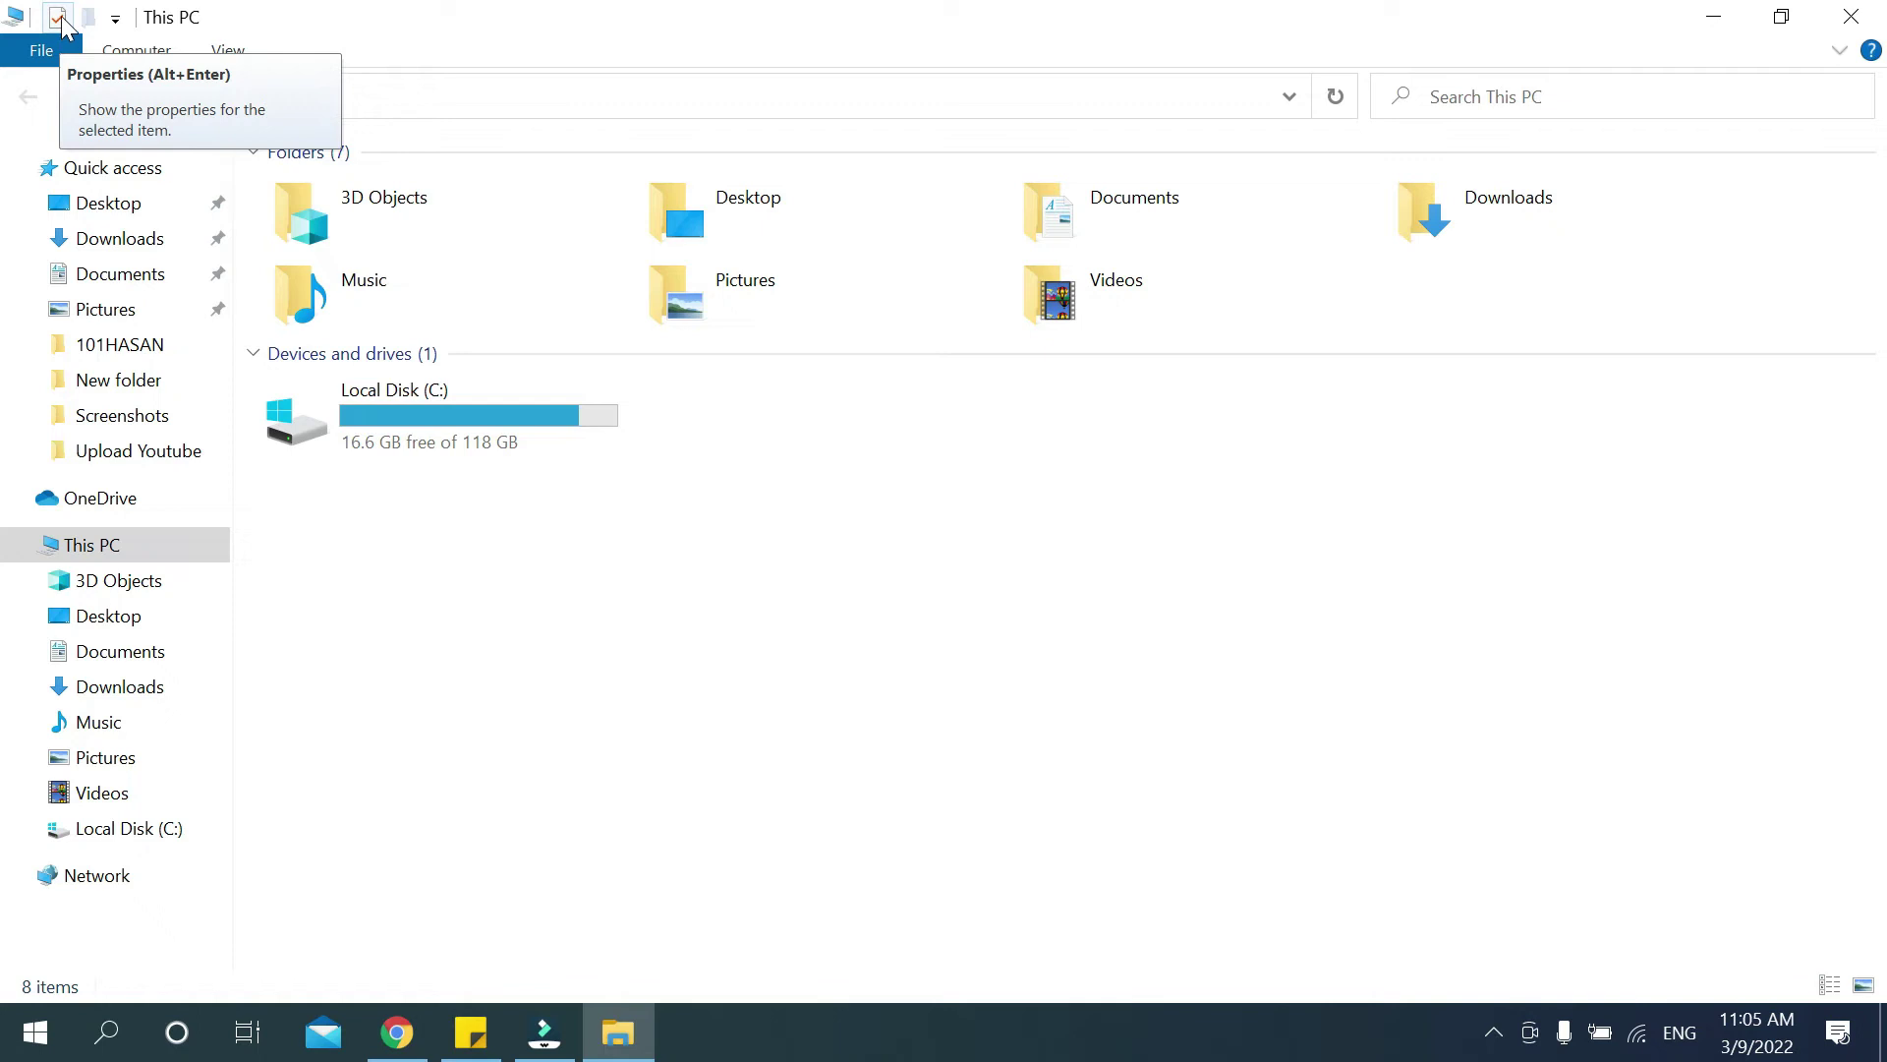
pyautogui.click(60, 16)
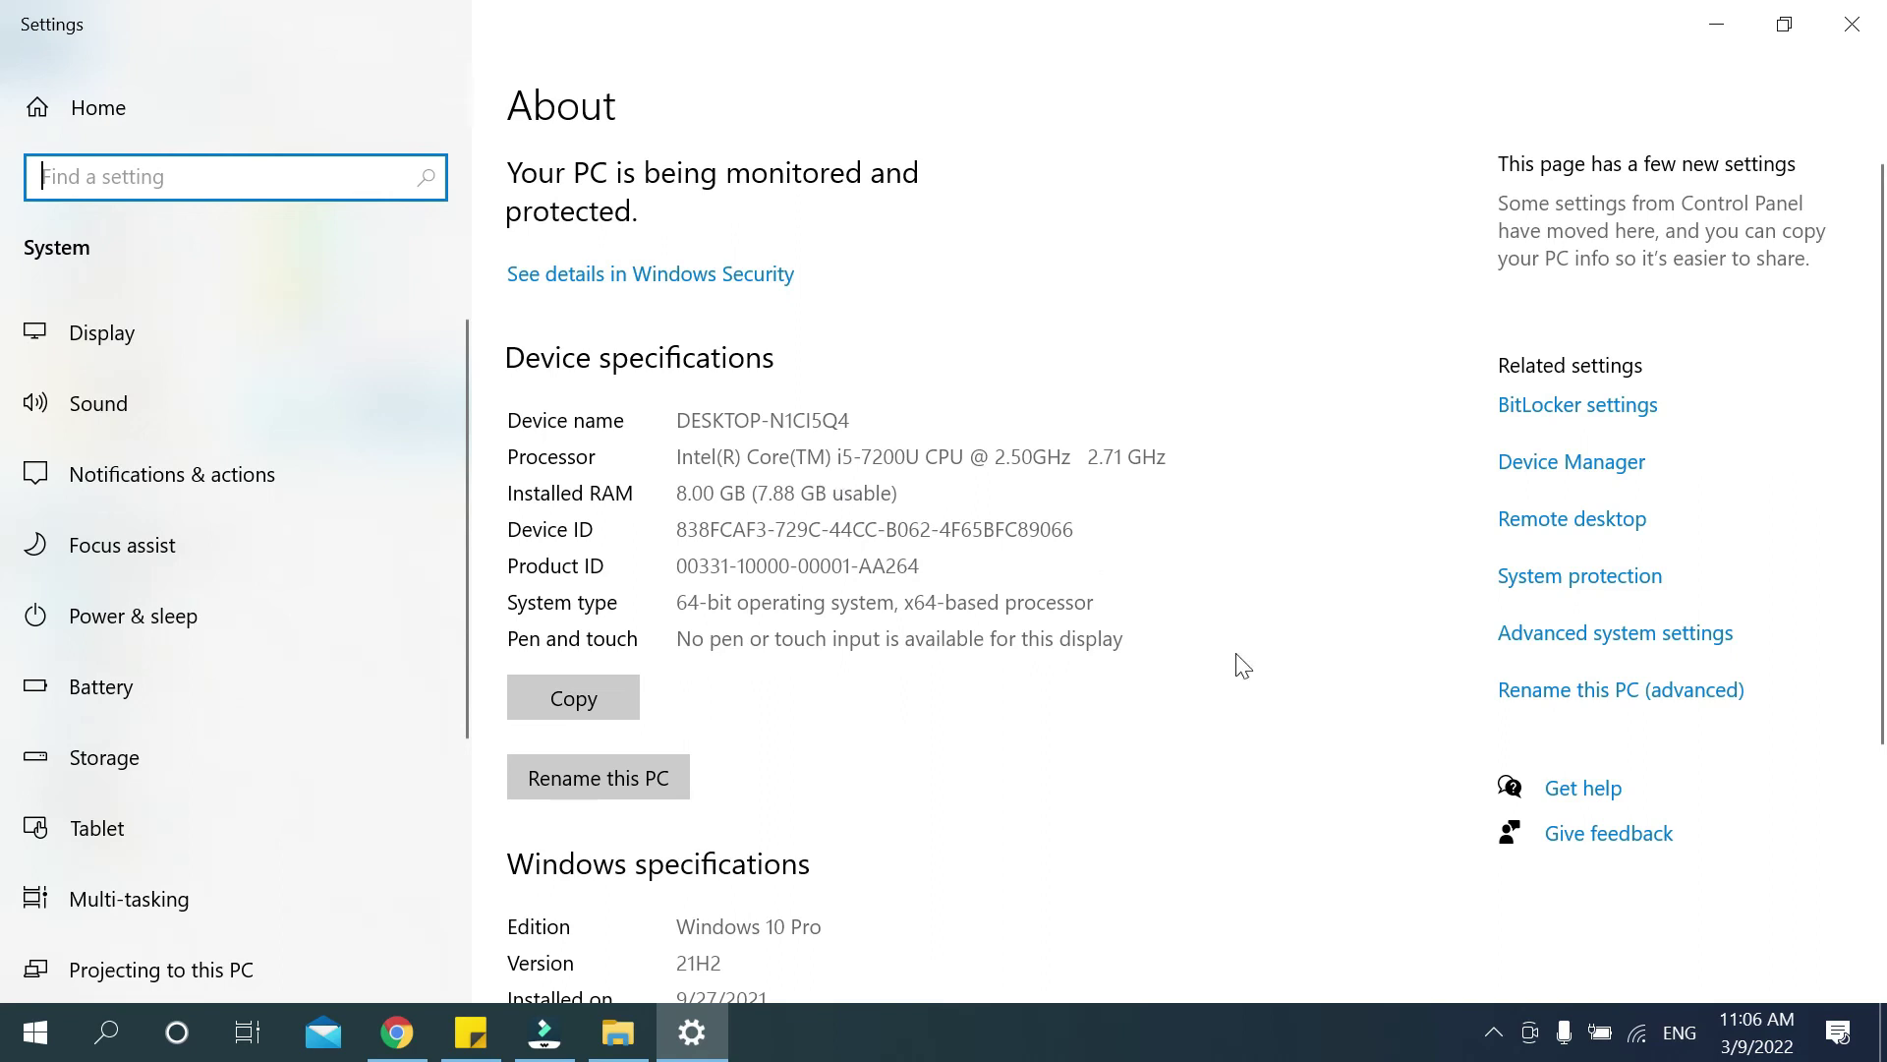
# Show the hidden tray icons and open the screen recorder's options menu.
pyautogui.click(1494, 1032)
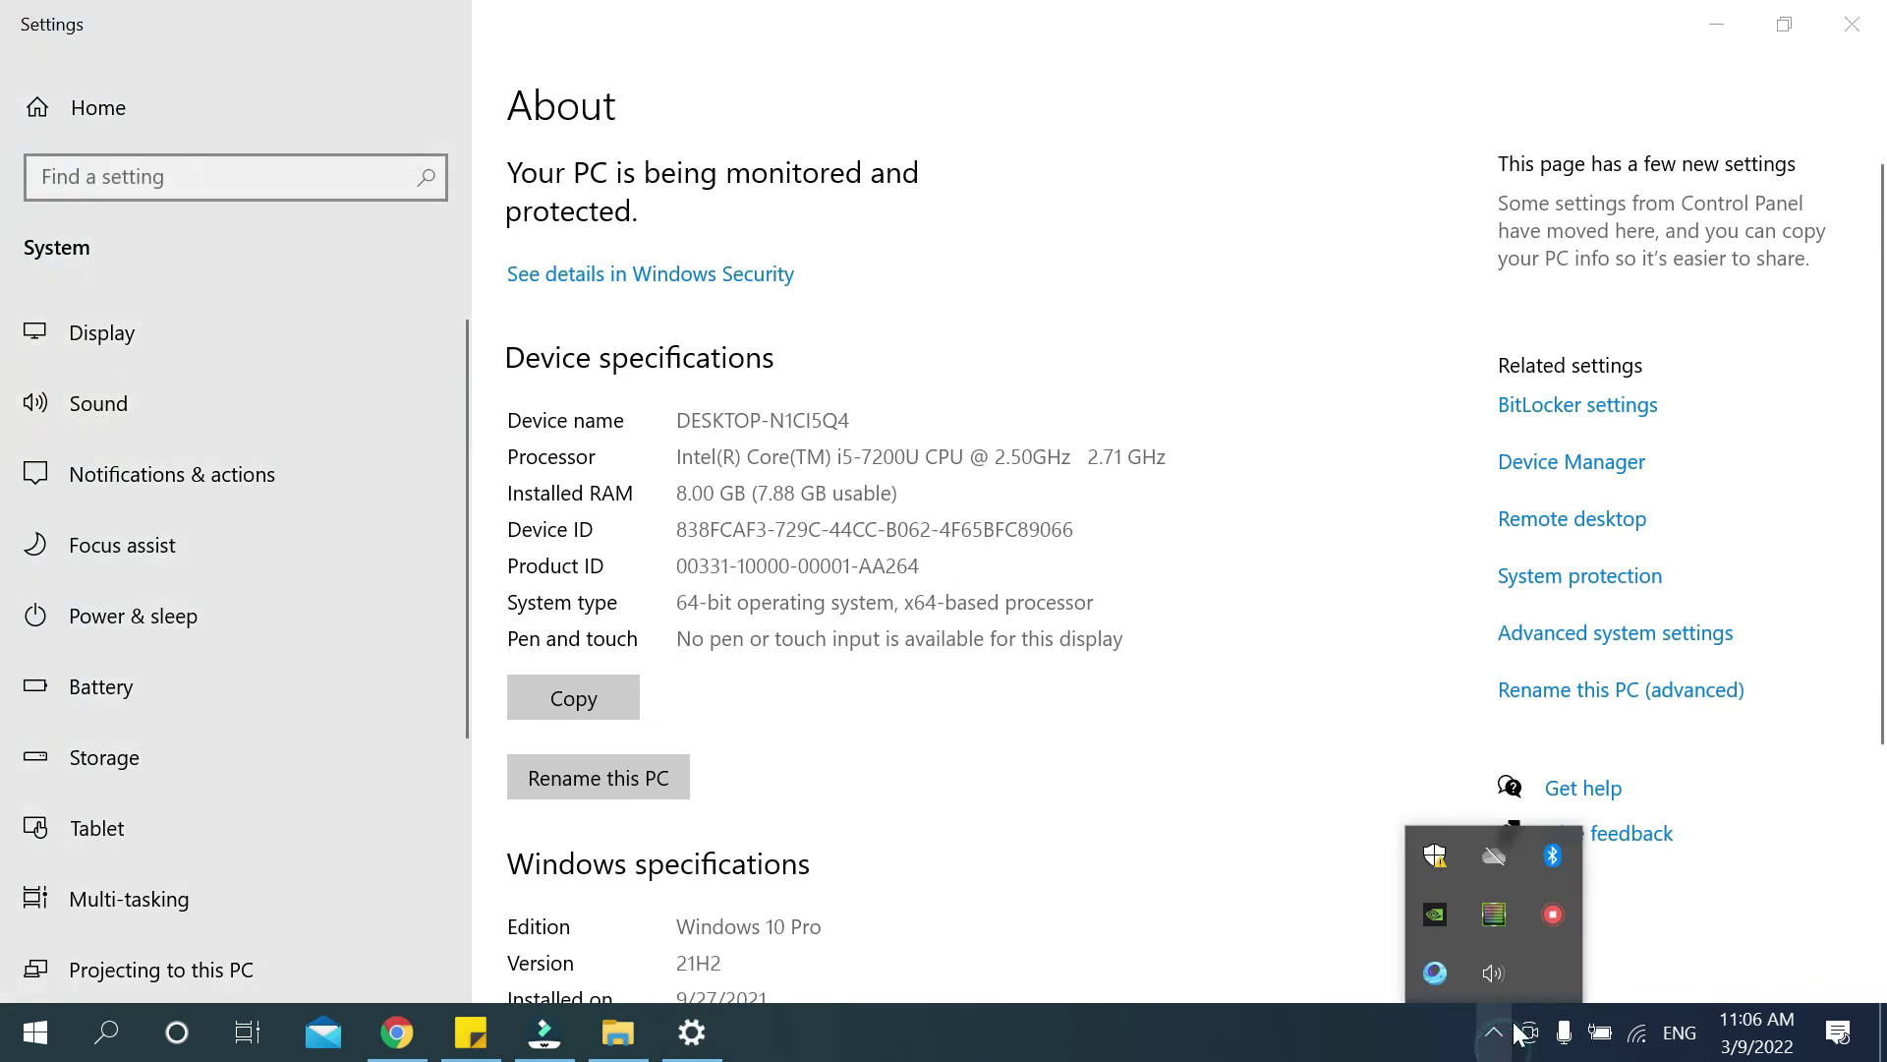
pyautogui.rightClick(1551, 914)
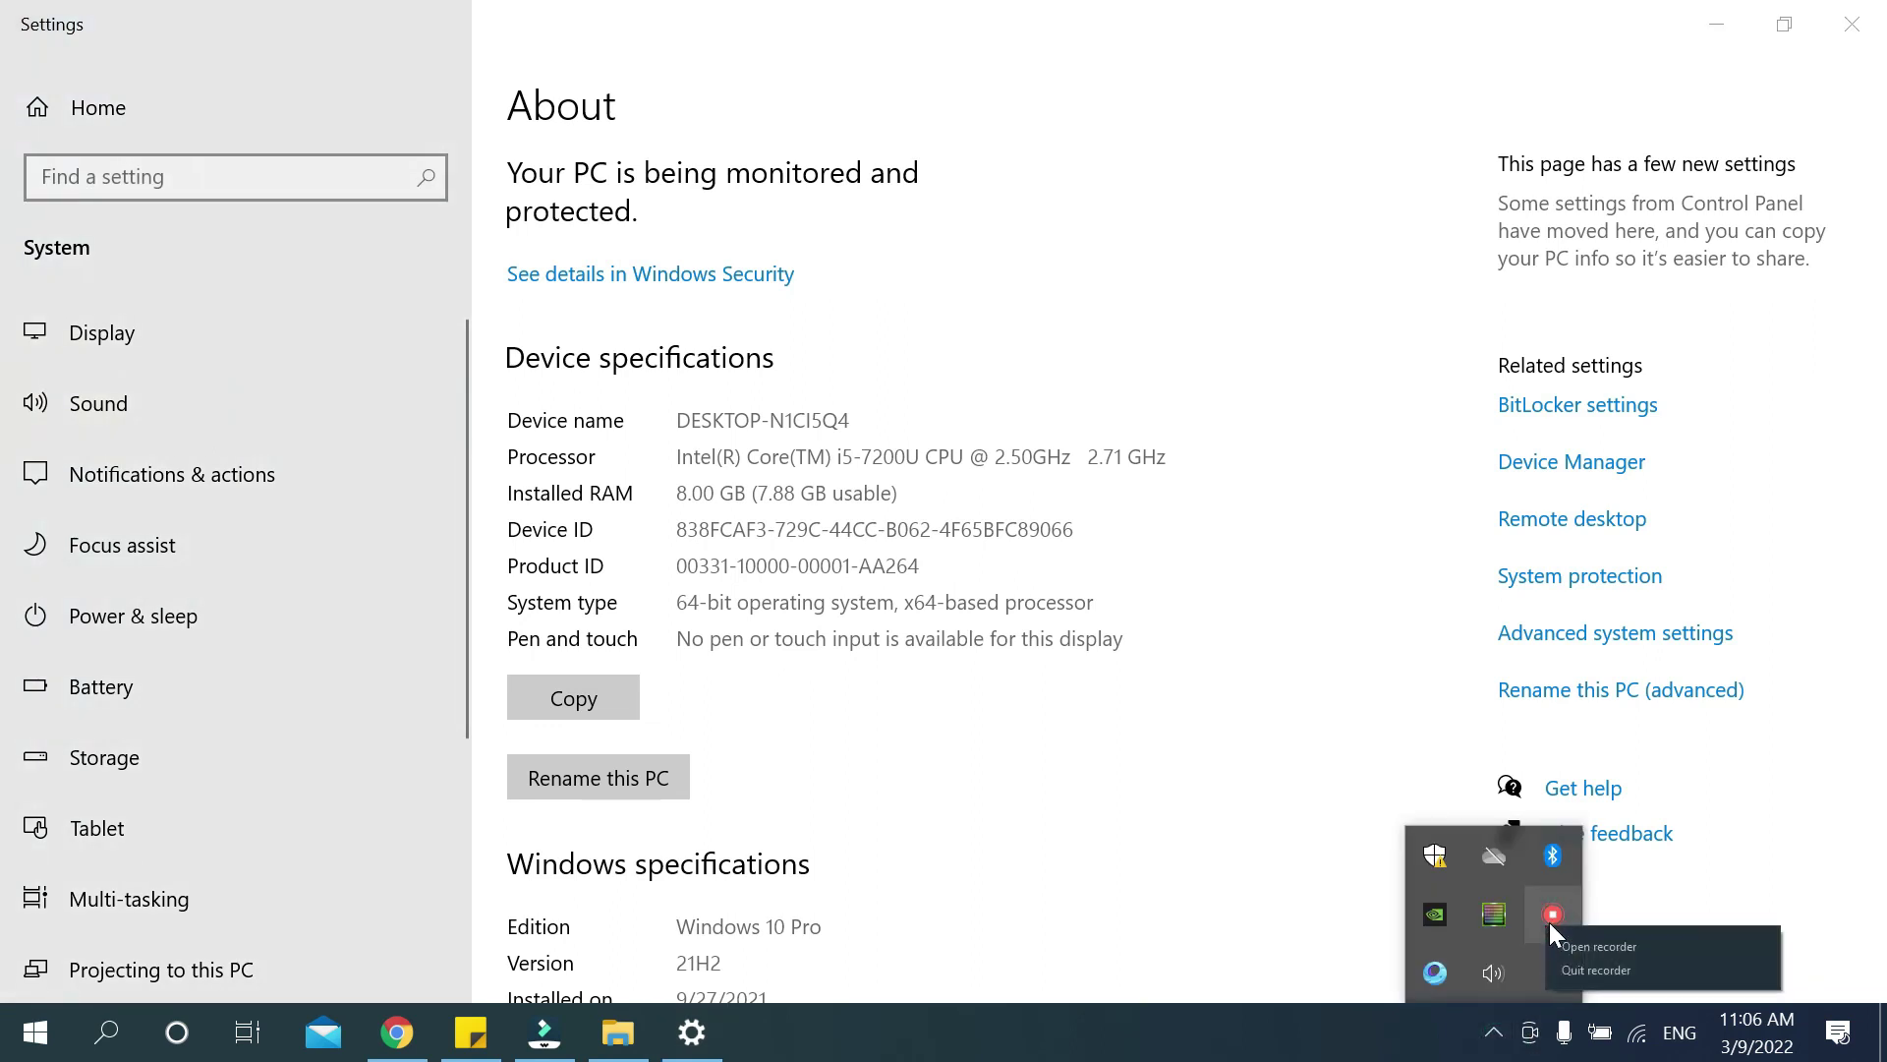